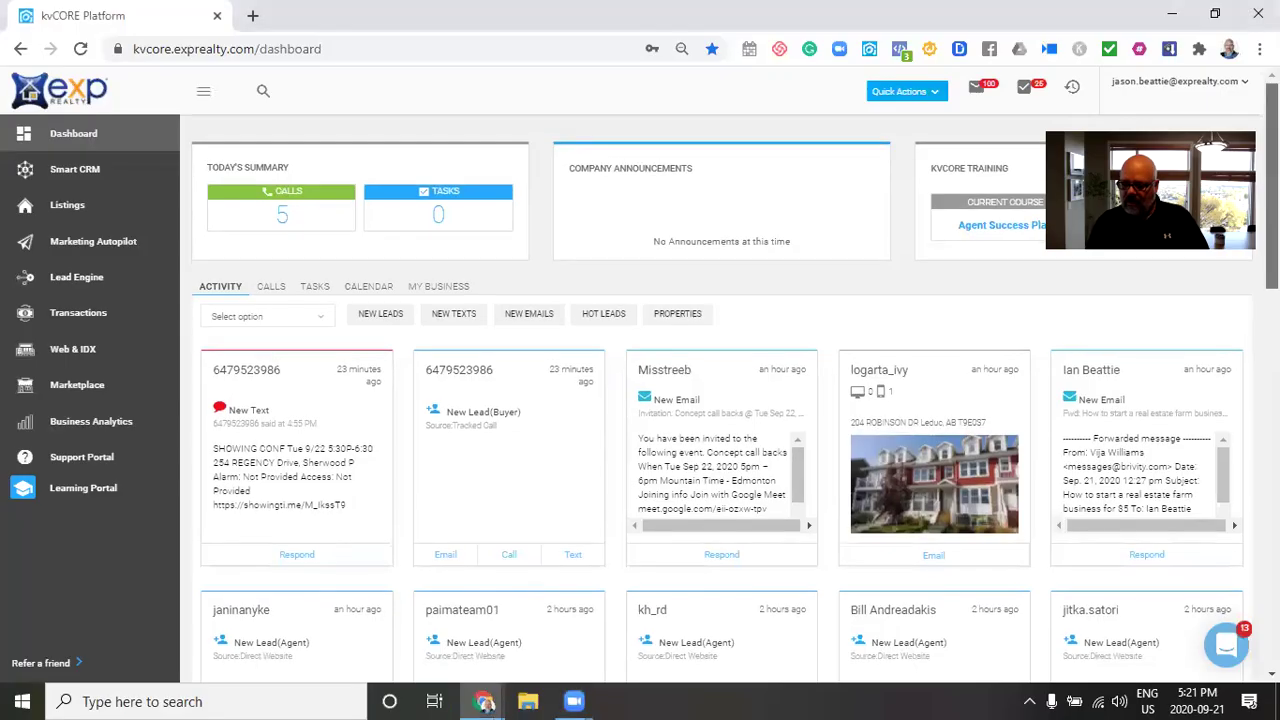
# Review the recent lead activity cards on the dashboard
pyautogui.scroll(-4, 720, 400)
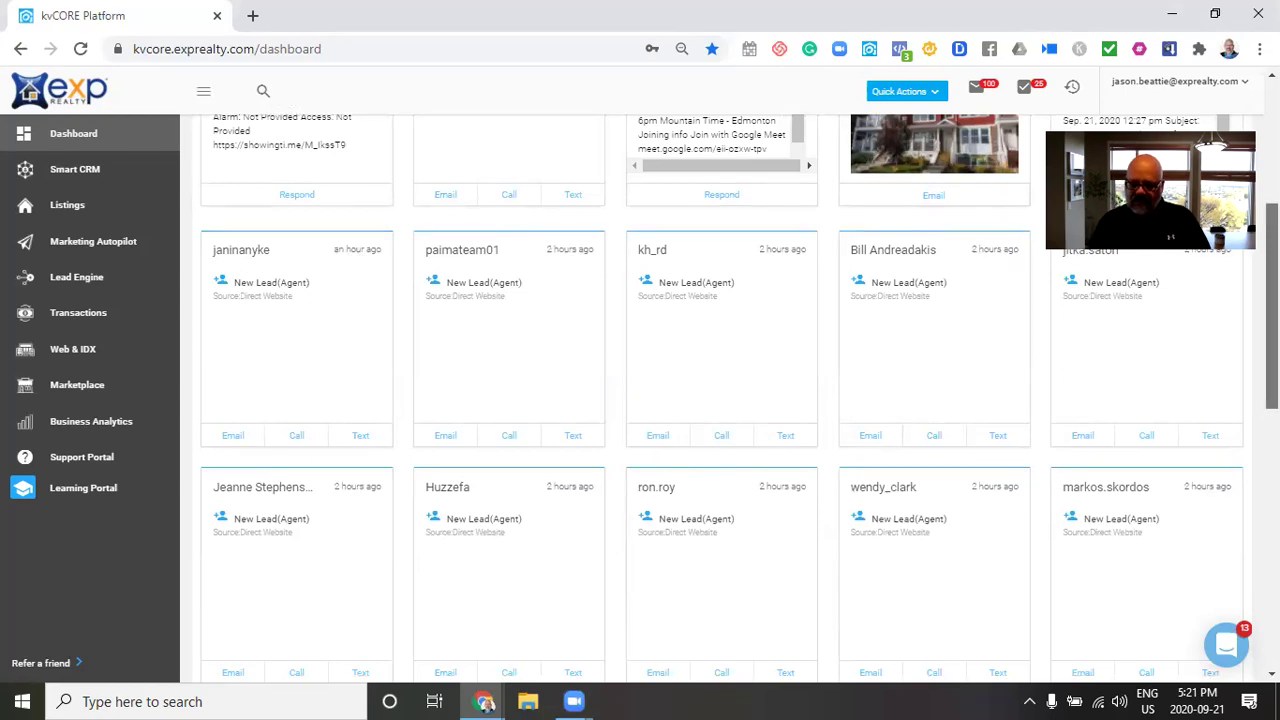
pyautogui.scroll(-5, 720, 400)
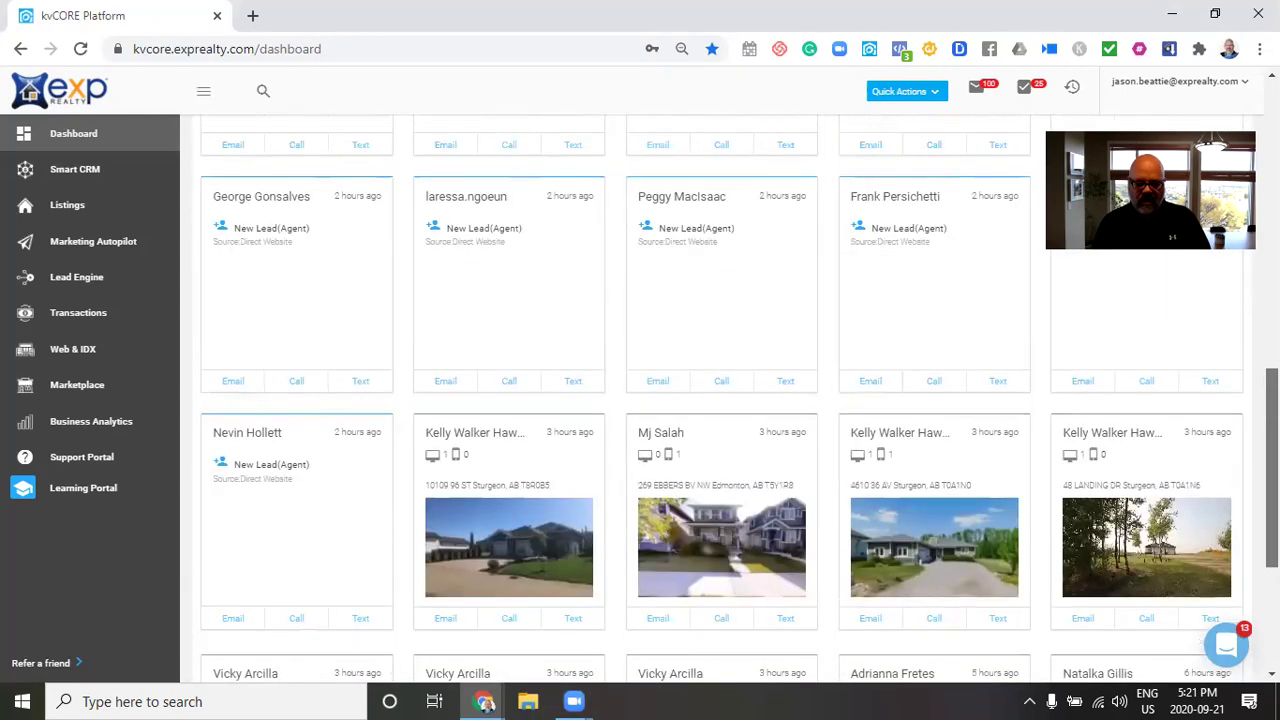
pyautogui.scroll(3, 720, 400)
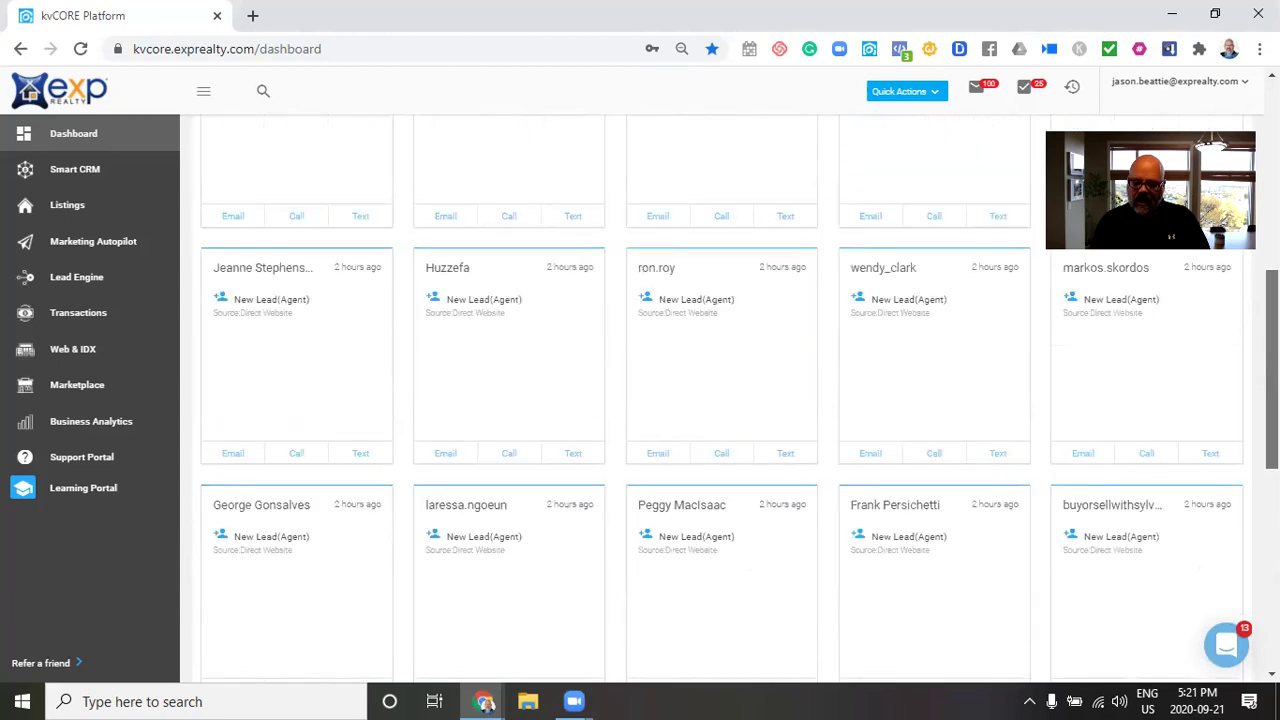
pyautogui.scroll(7, 720, 400)
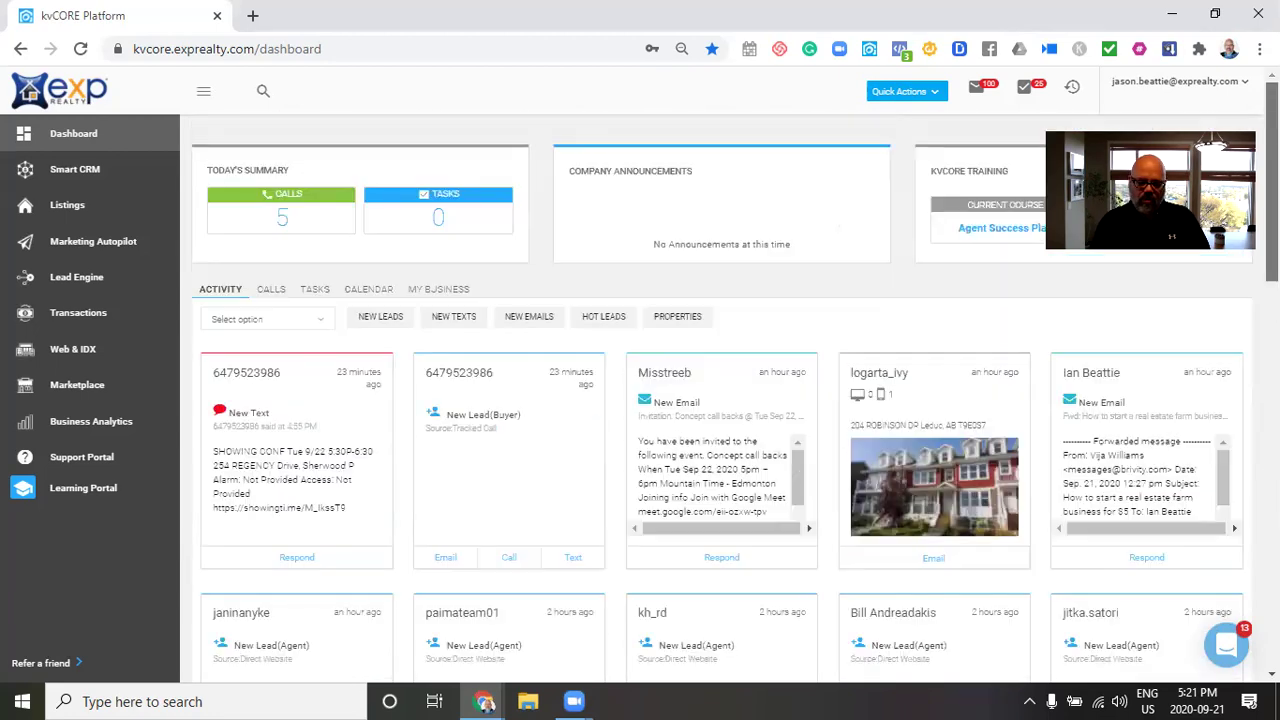
# In the Smart CRM, select all contacts on the first page except the four Tracked Call leads
pyautogui.click(95, 172)
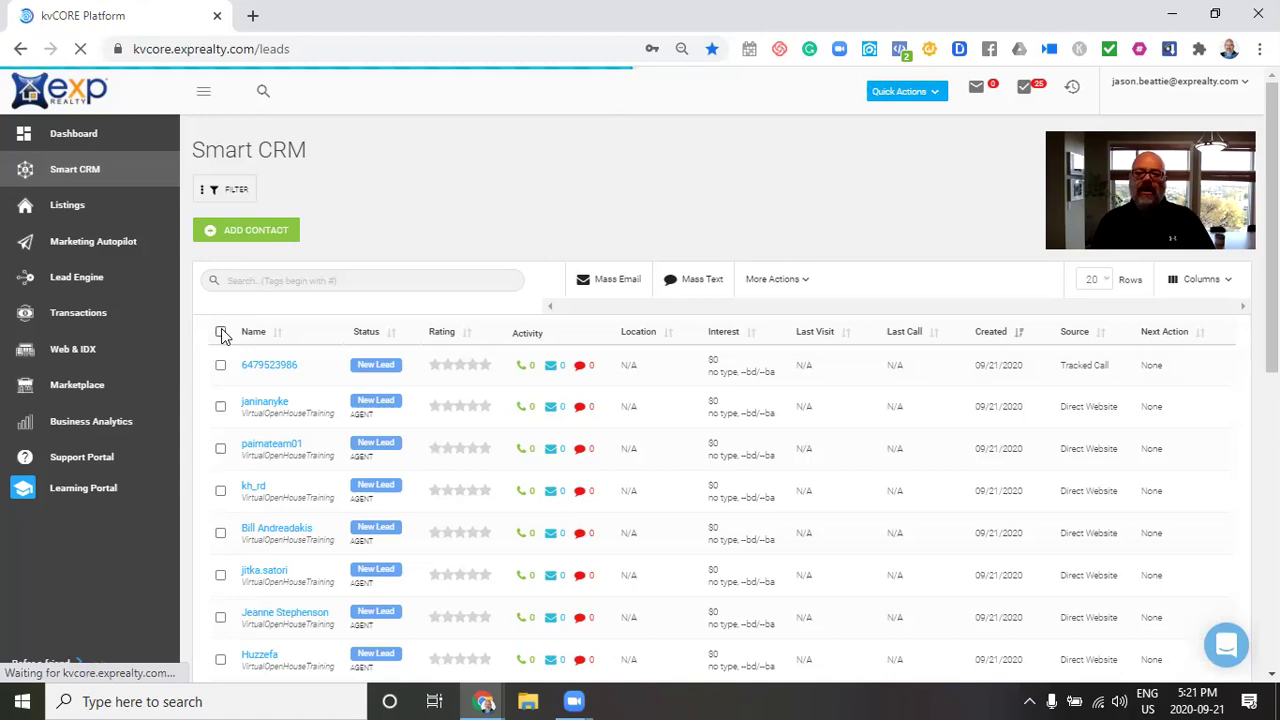
pyautogui.click(221, 332)
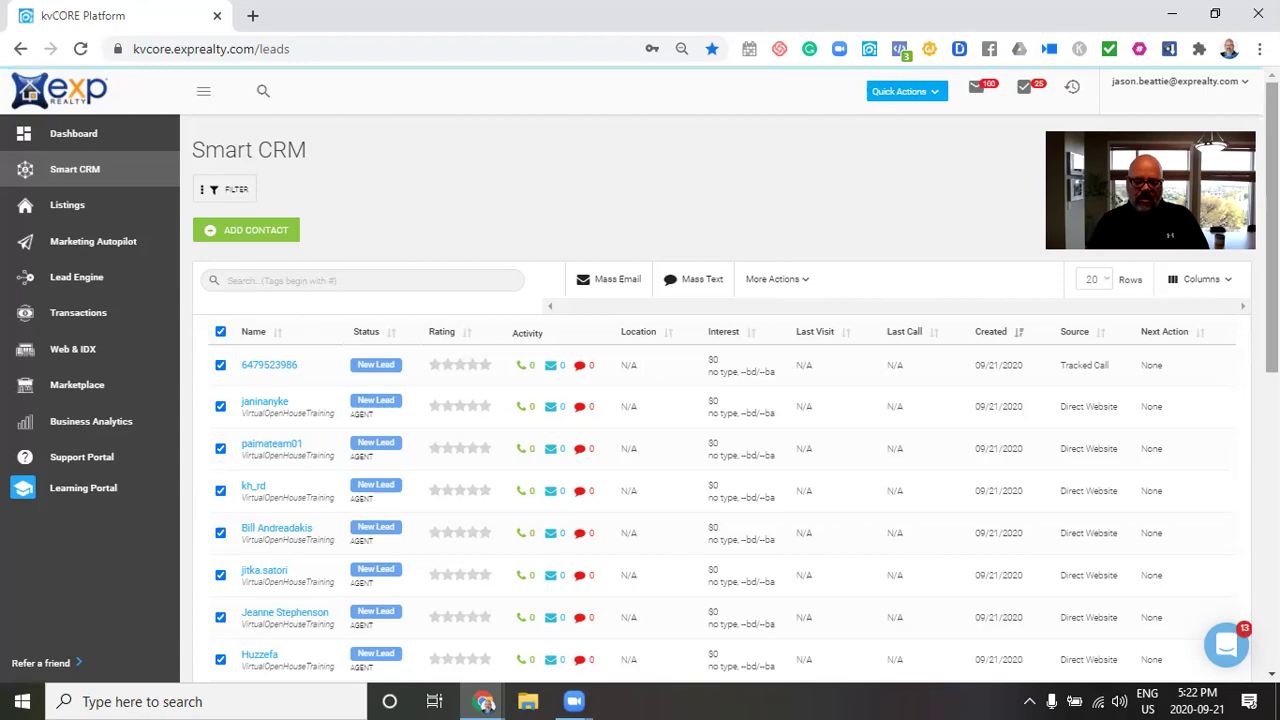
pyautogui.scroll(-6, 407, 549)
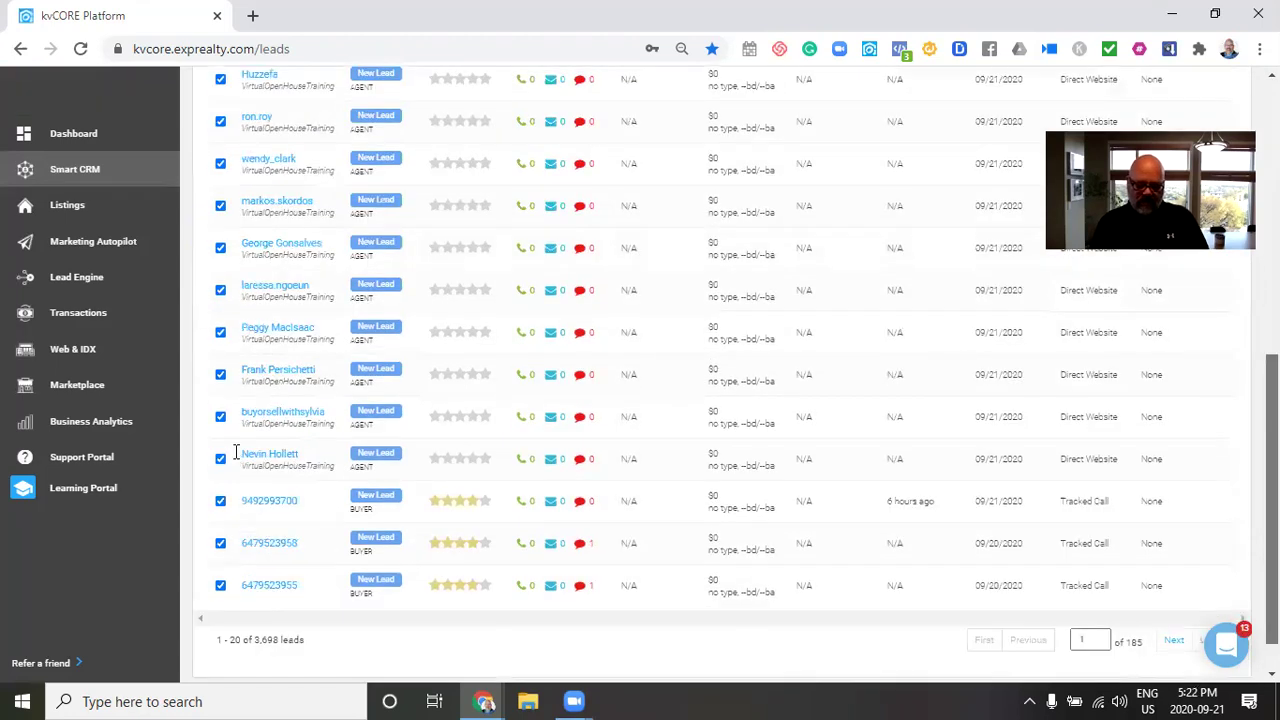
pyautogui.click(220, 503)
pyautogui.click(220, 545)
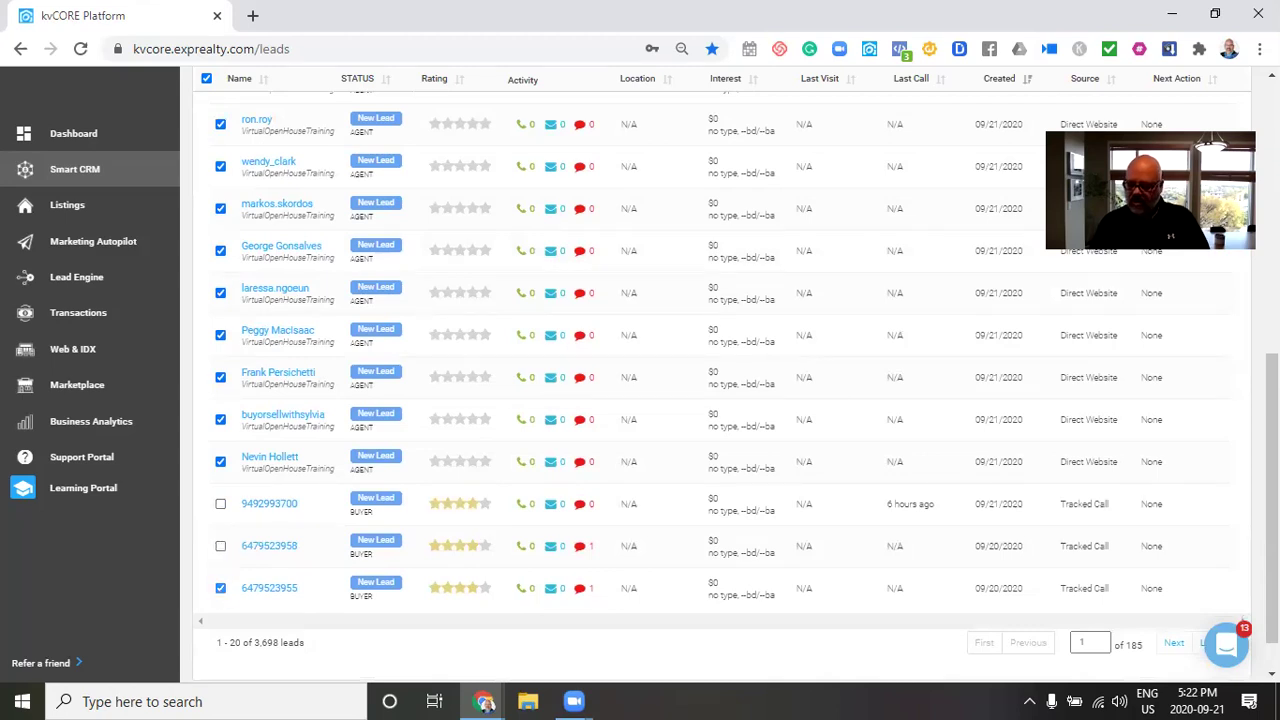
pyautogui.click(220, 588)
pyautogui.scroll(1, 640, 380)
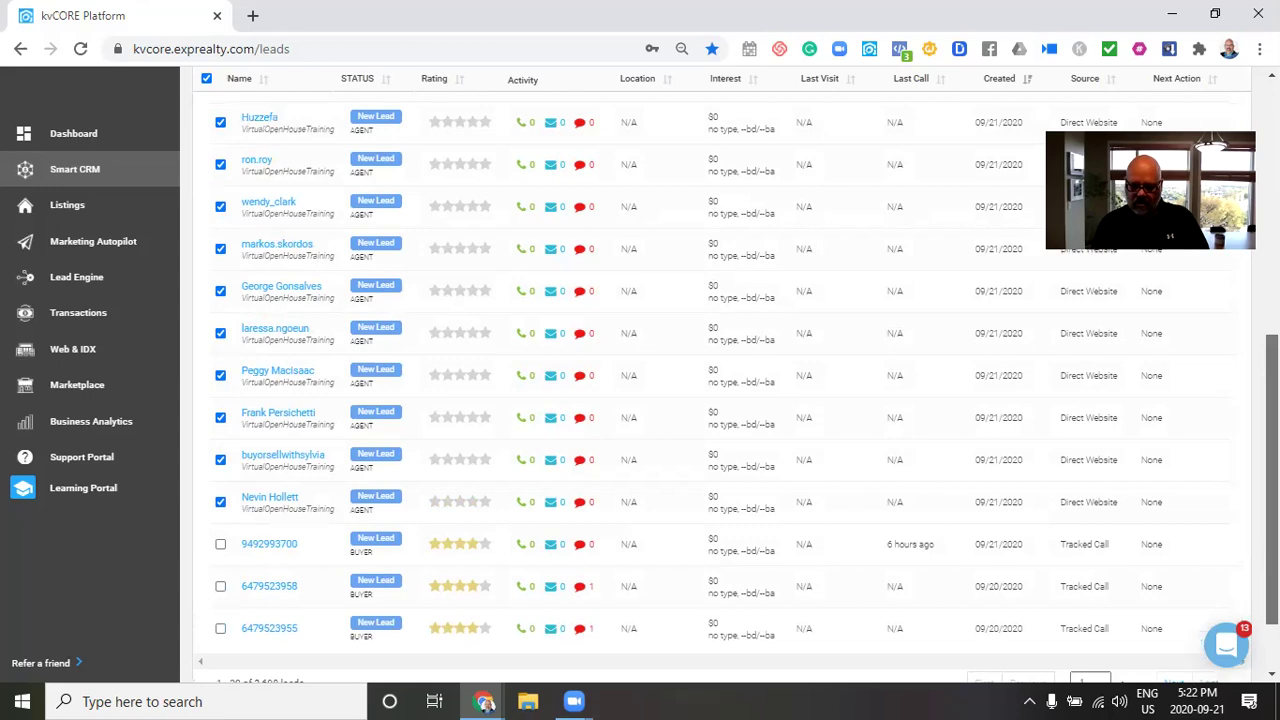
pyautogui.scroll(3, 640, 380)
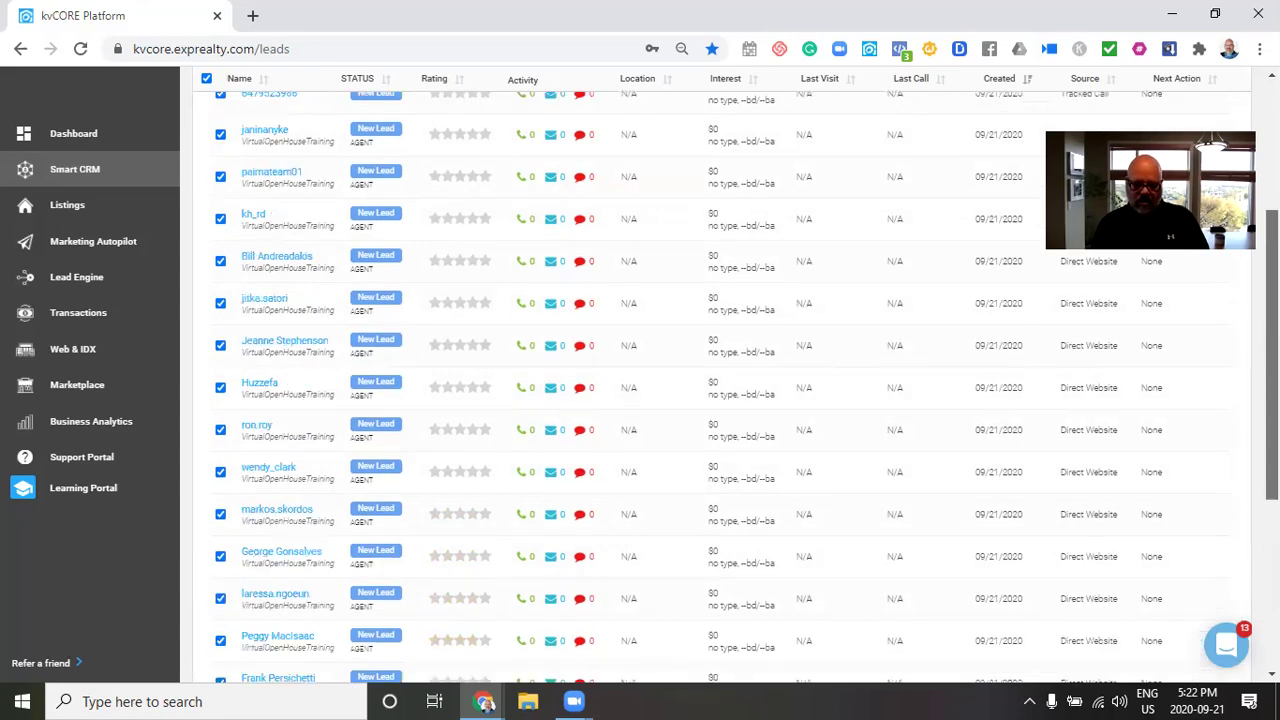
pyautogui.scroll(1, 294, 238)
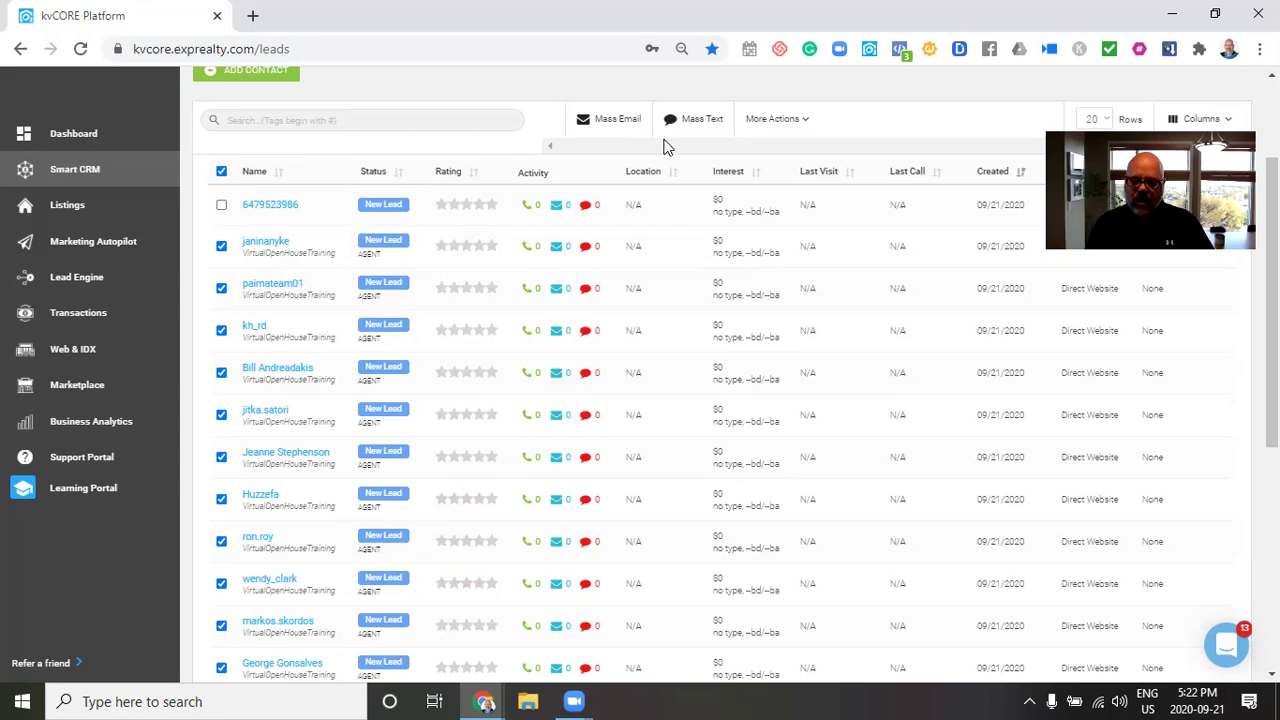
# Add the hashtag exprefrealtor to all the selected contacts
pyautogui.click(793, 121)
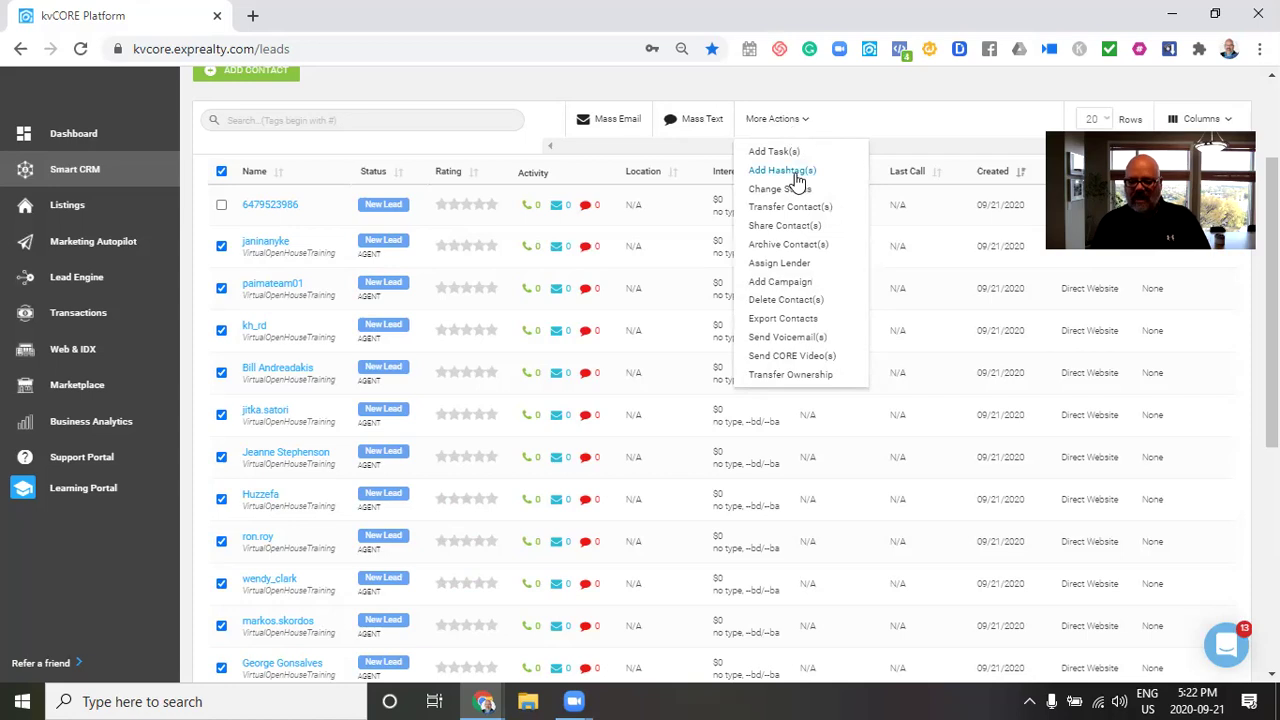
pyautogui.click(796, 174)
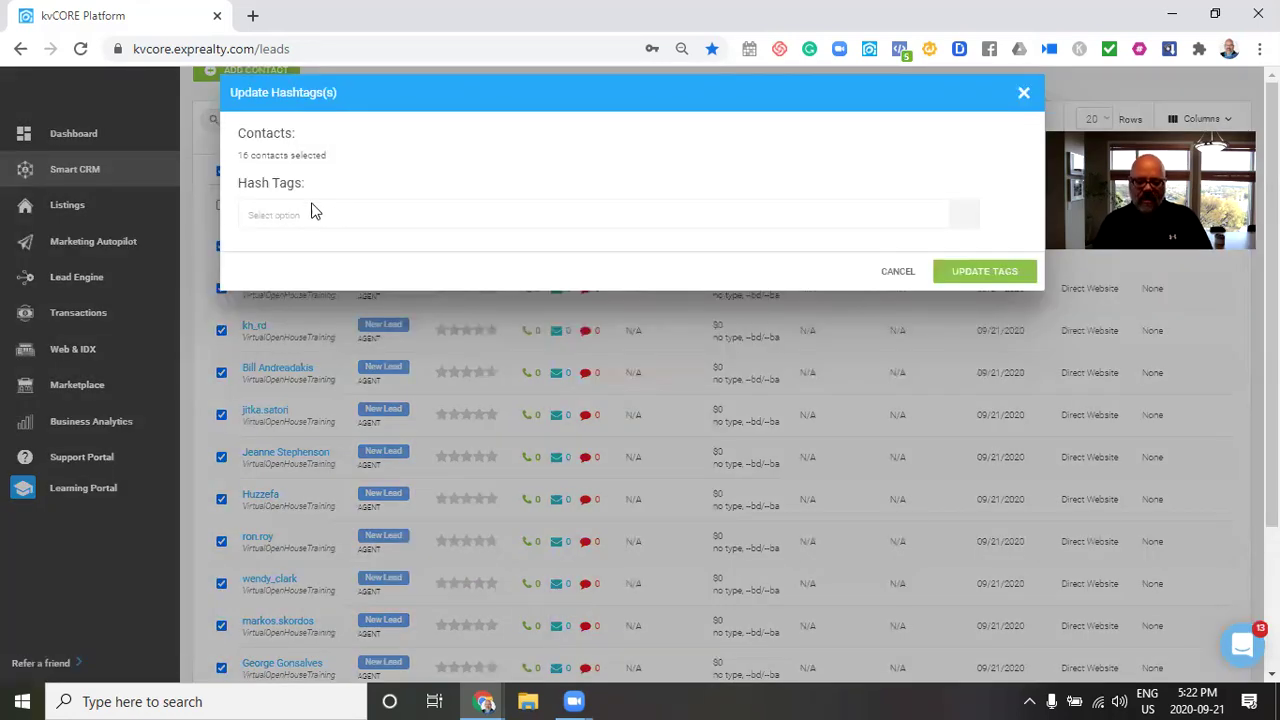
pyautogui.click(284, 212)
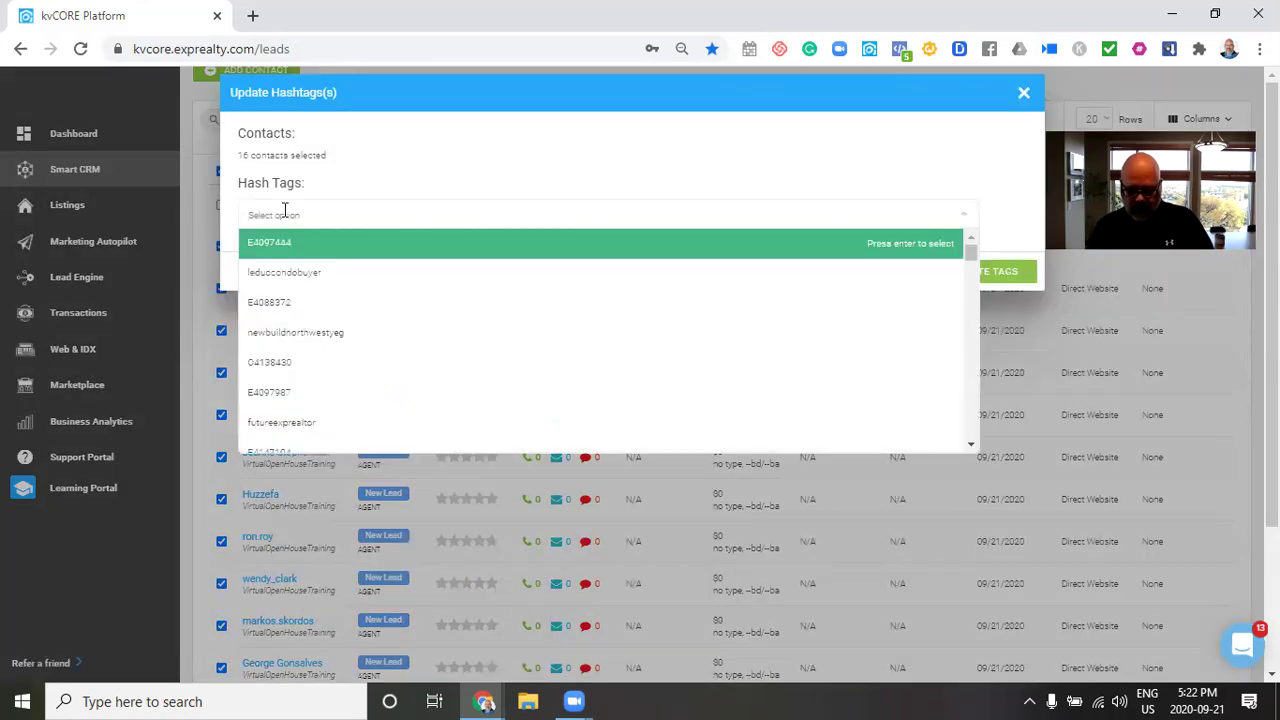
pyautogui.write('exp')
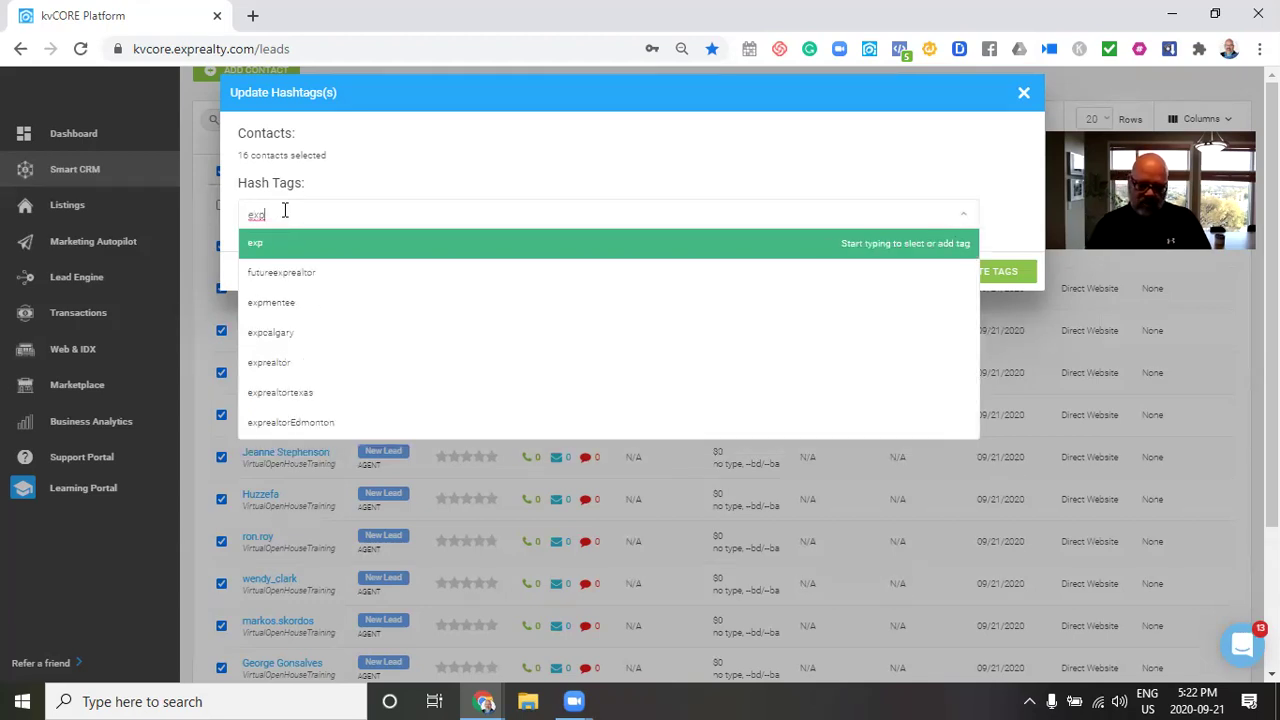
pyautogui.write('rer')
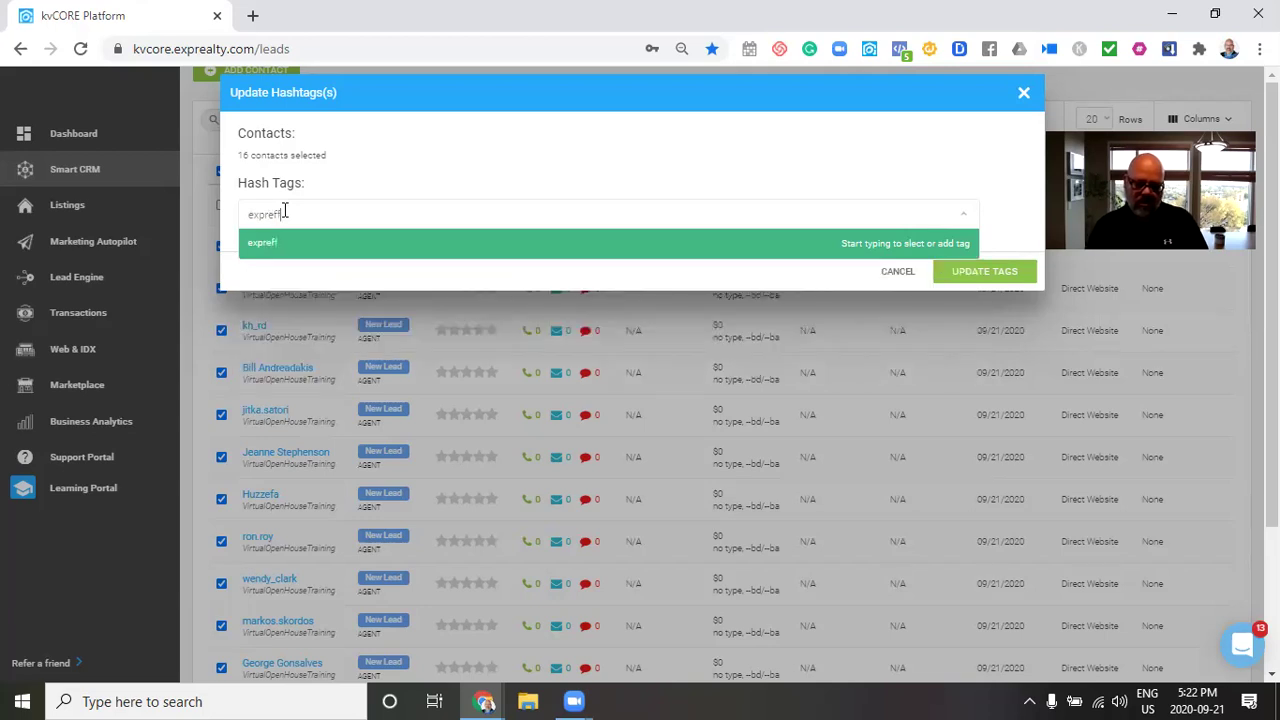
pyautogui.write('feral')
pyautogui.press('BackSpace')
pyautogui.press('BackSpace')
pyautogui.write('realtor')
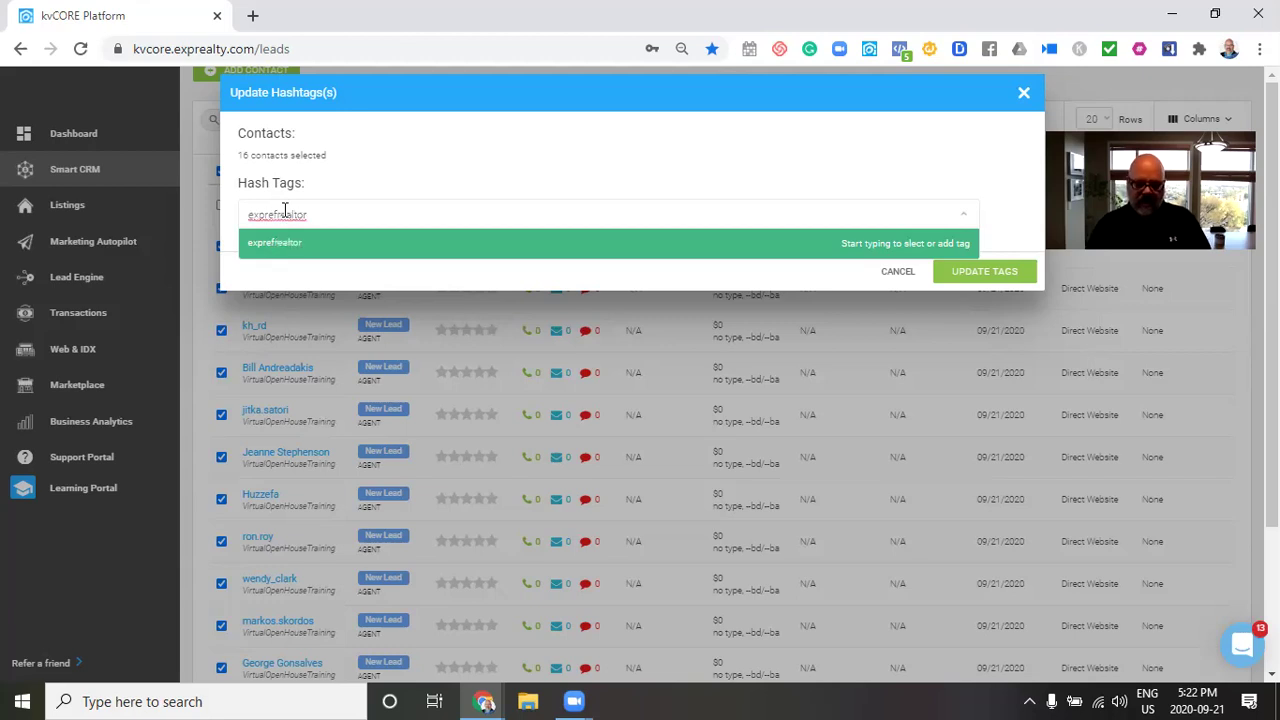
pyautogui.press('Return')
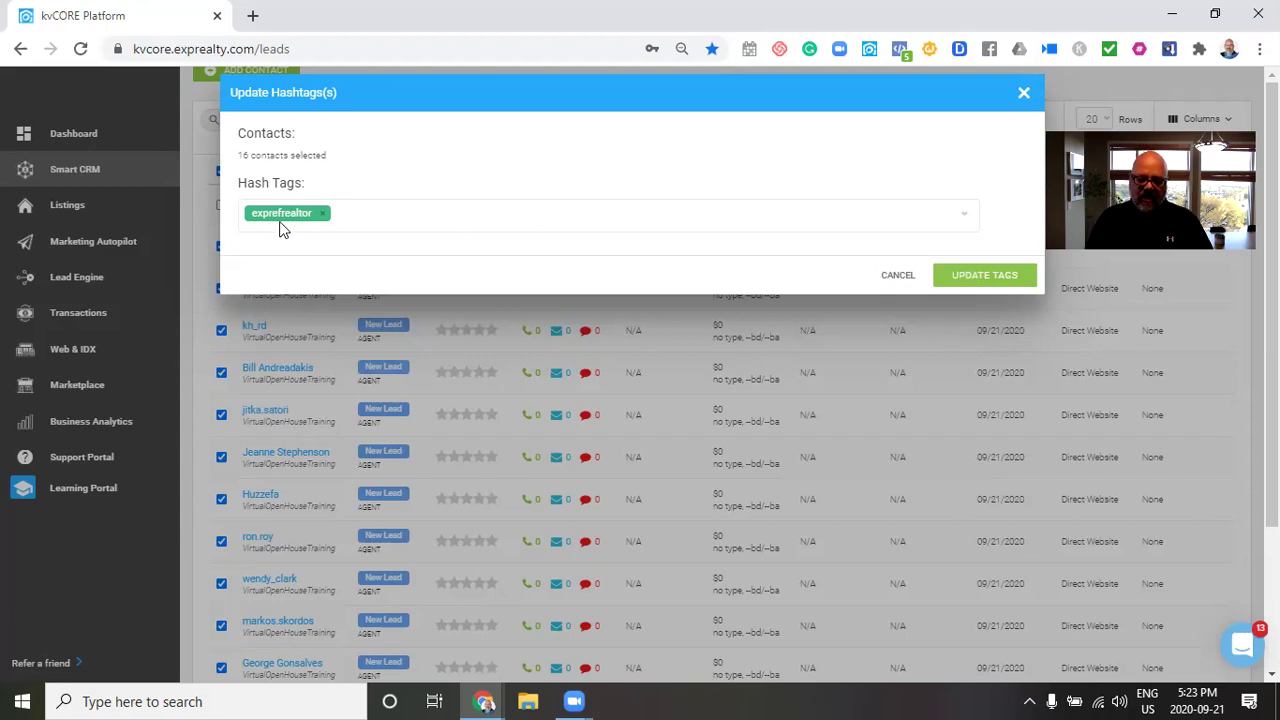
pyautogui.click(993, 281)
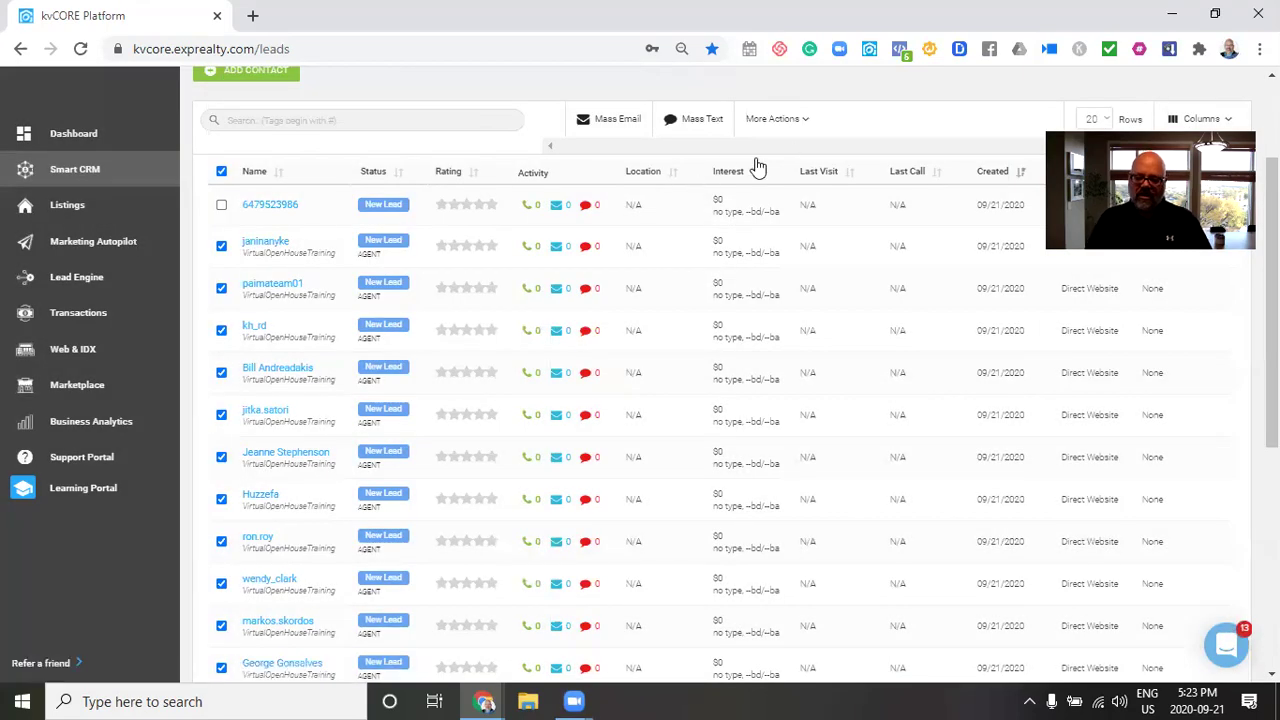
# Start a mass email to the selected contacts using the "*Thanks for attending" template
pyautogui.click(609, 121)
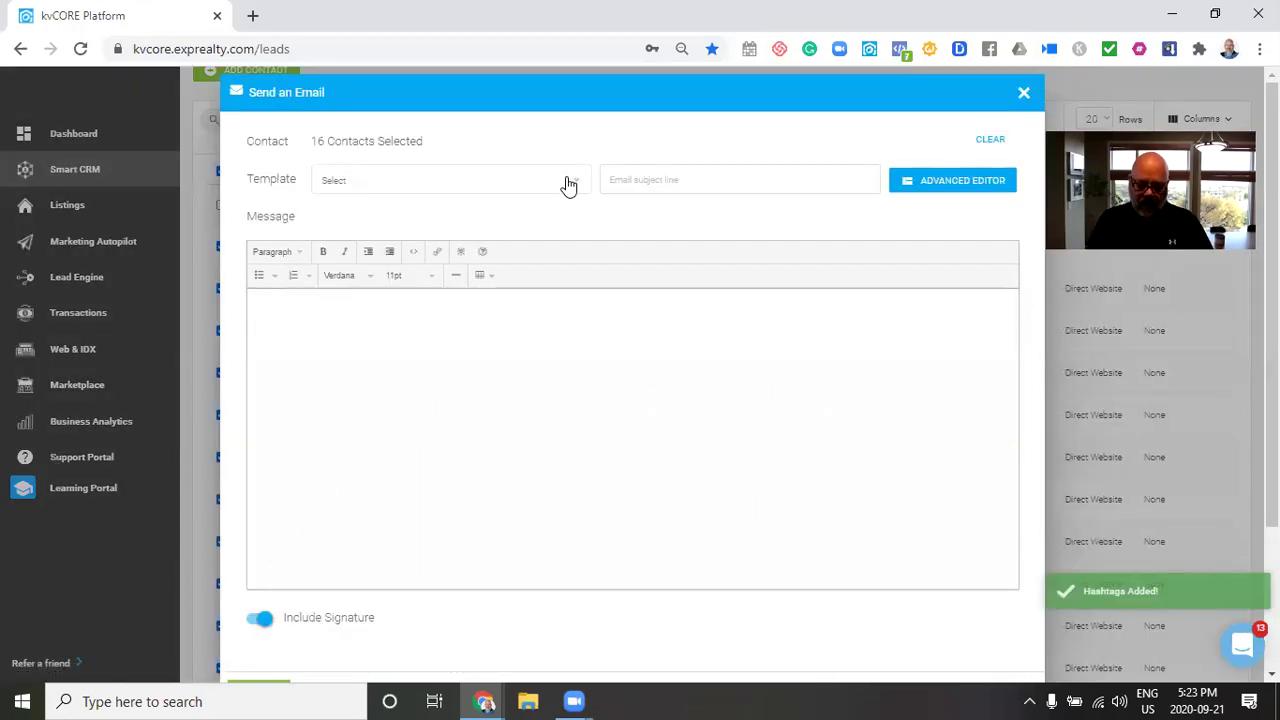
pyautogui.click(352, 179)
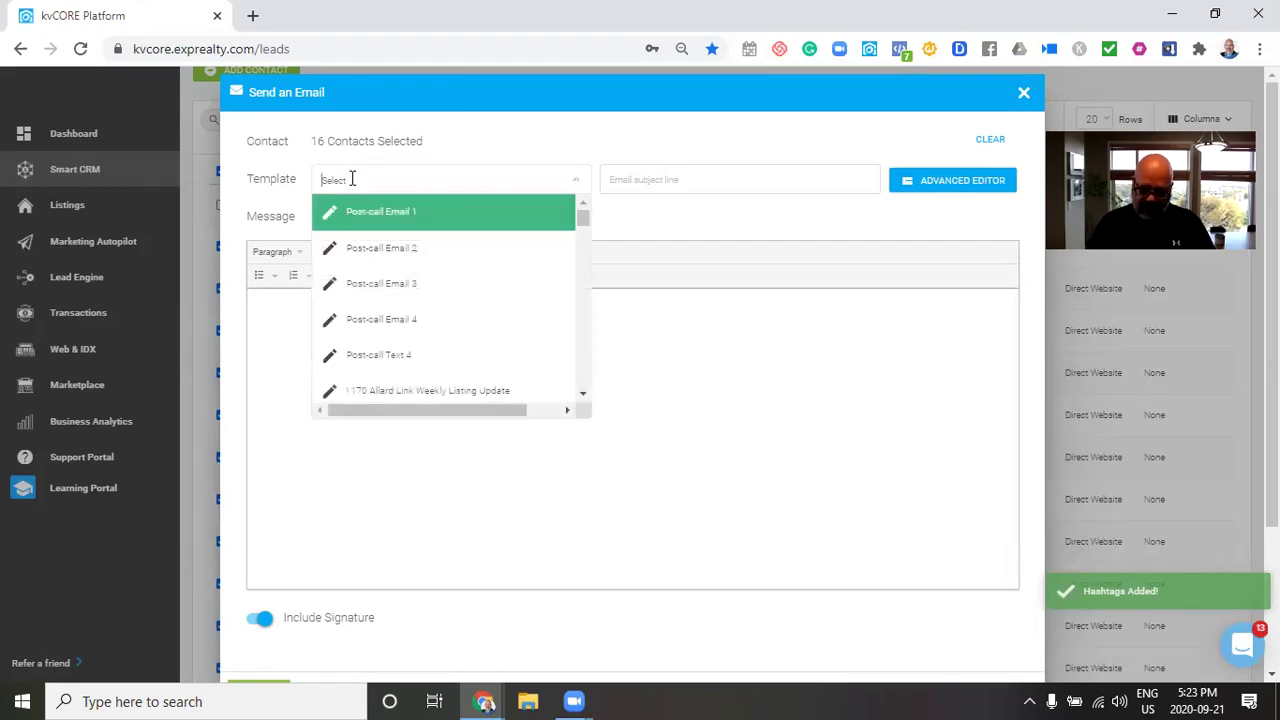
pyautogui.write('*')
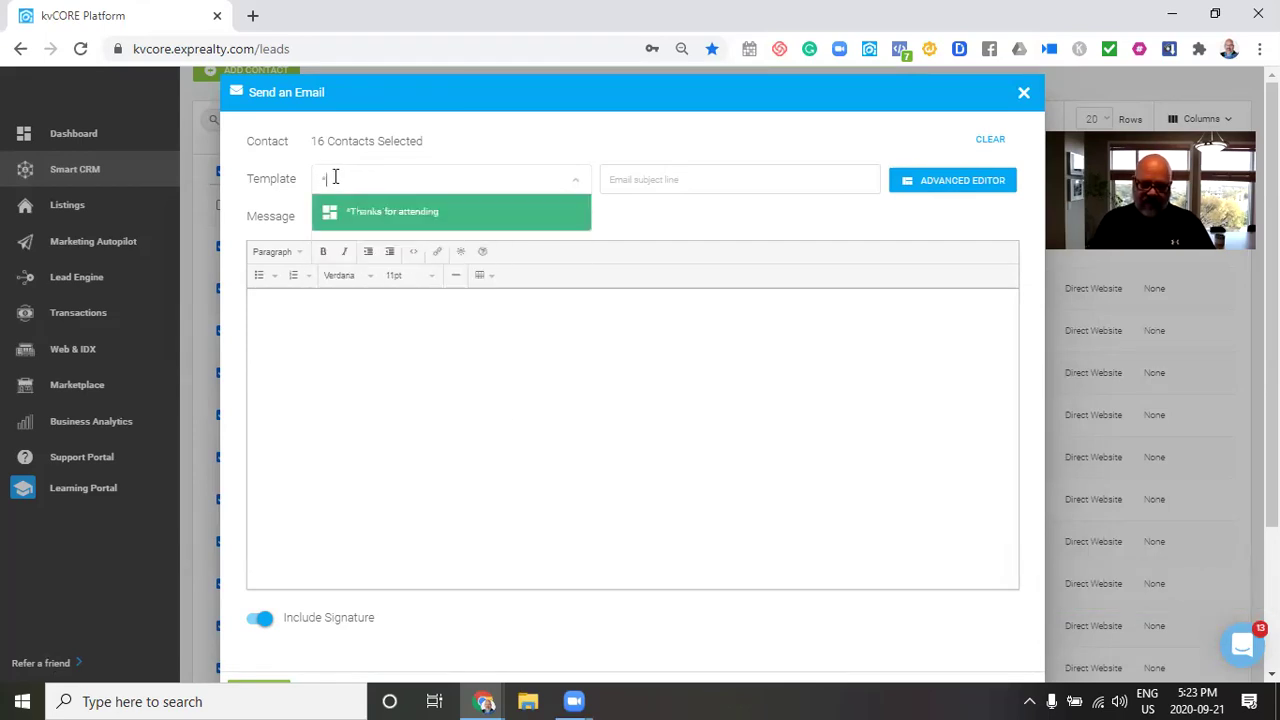
pyautogui.click(422, 214)
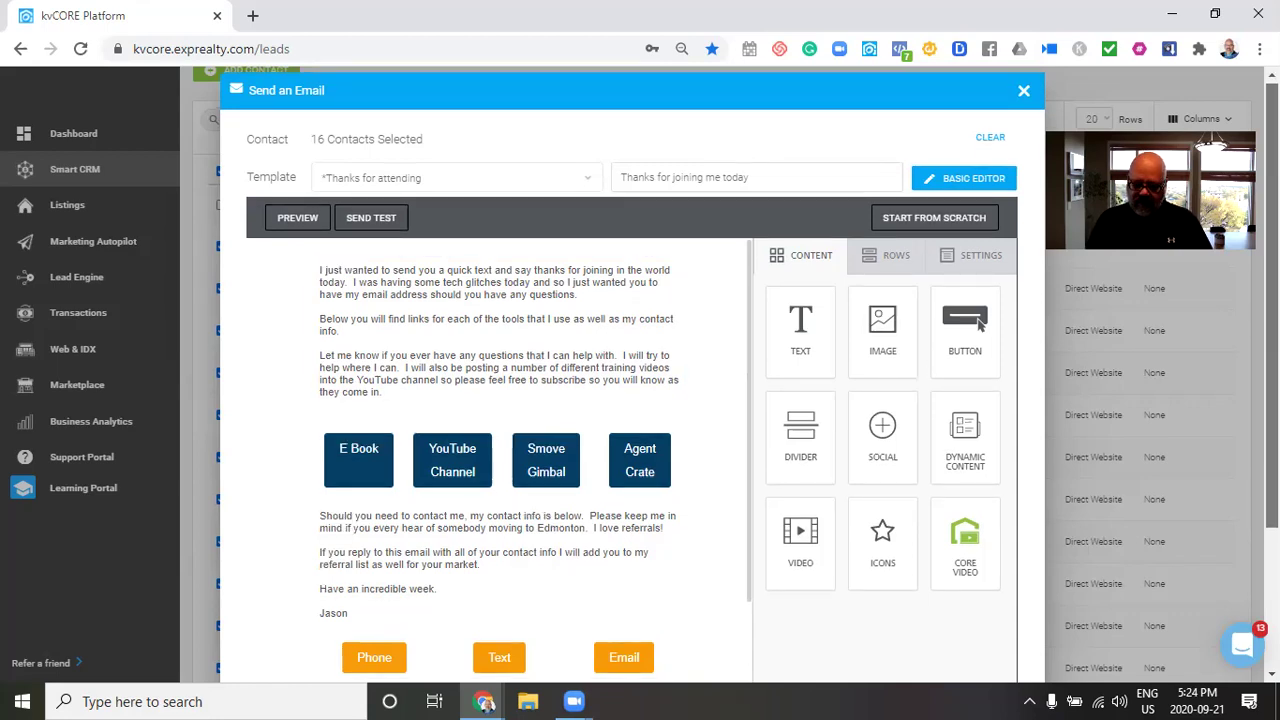
# Review the email's message text, resource and contact buttons, signature banner and subject line
pyautogui.scroll(-2, 979, 327)
pyautogui.scroll(1, 790, 180)
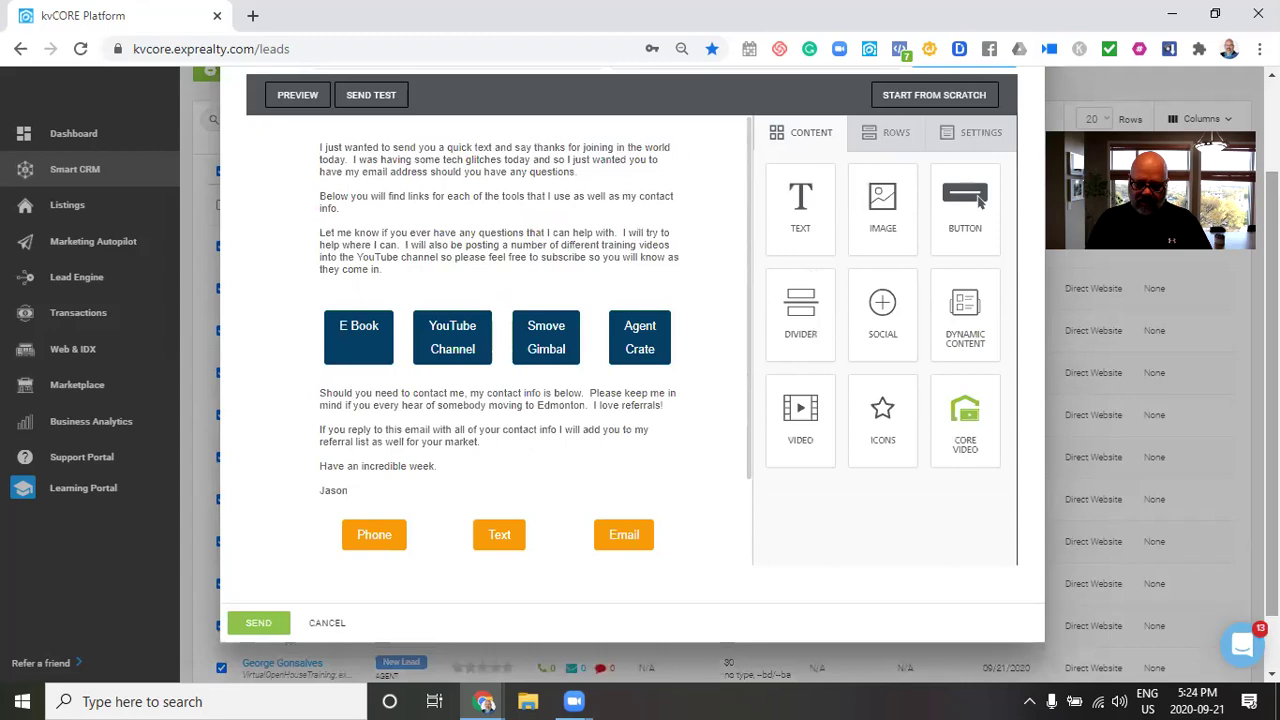
pyautogui.scroll(-2, 754, 337)
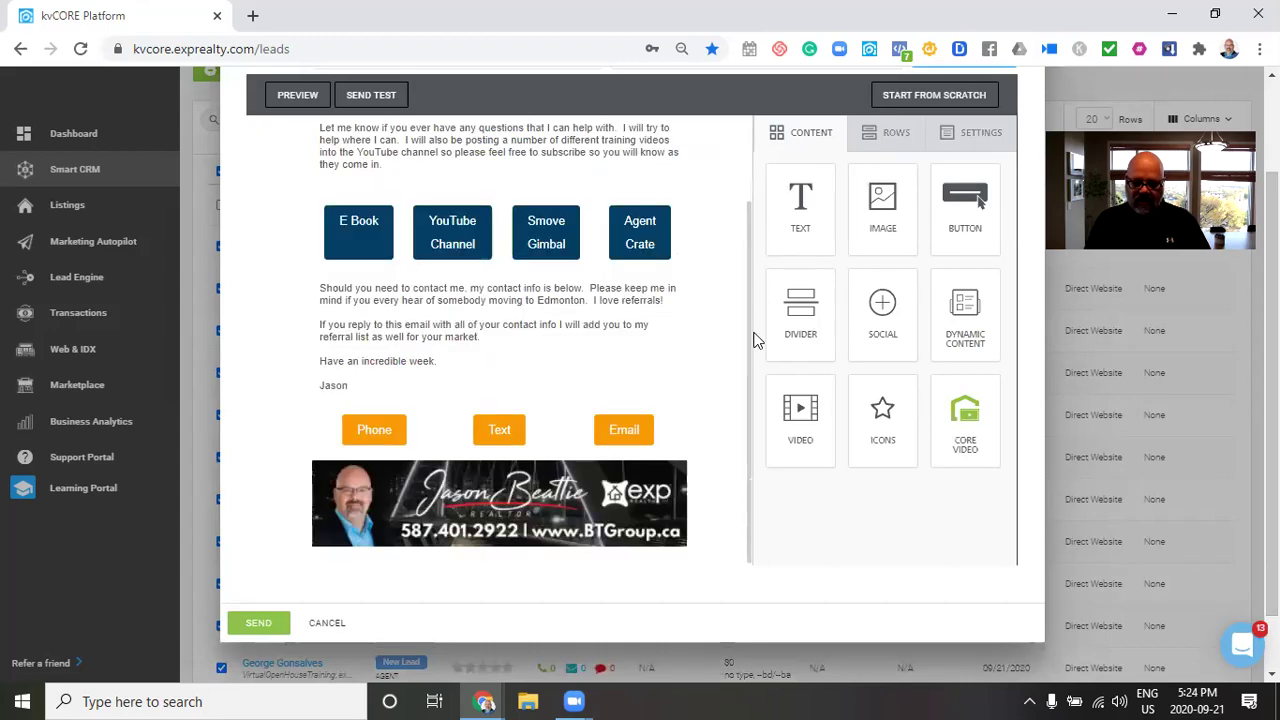
pyautogui.scroll(2, 760, 129)
pyautogui.scroll(-1, 343, 143)
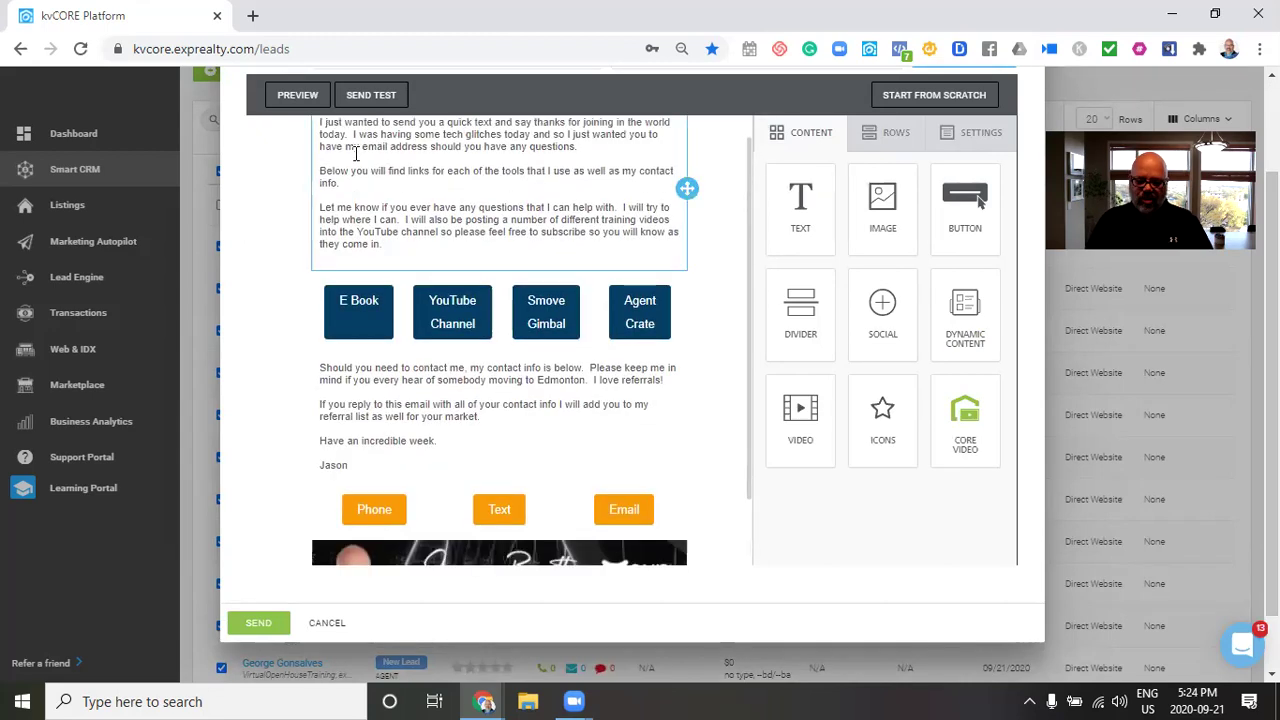
pyautogui.scroll(-1, 529, 172)
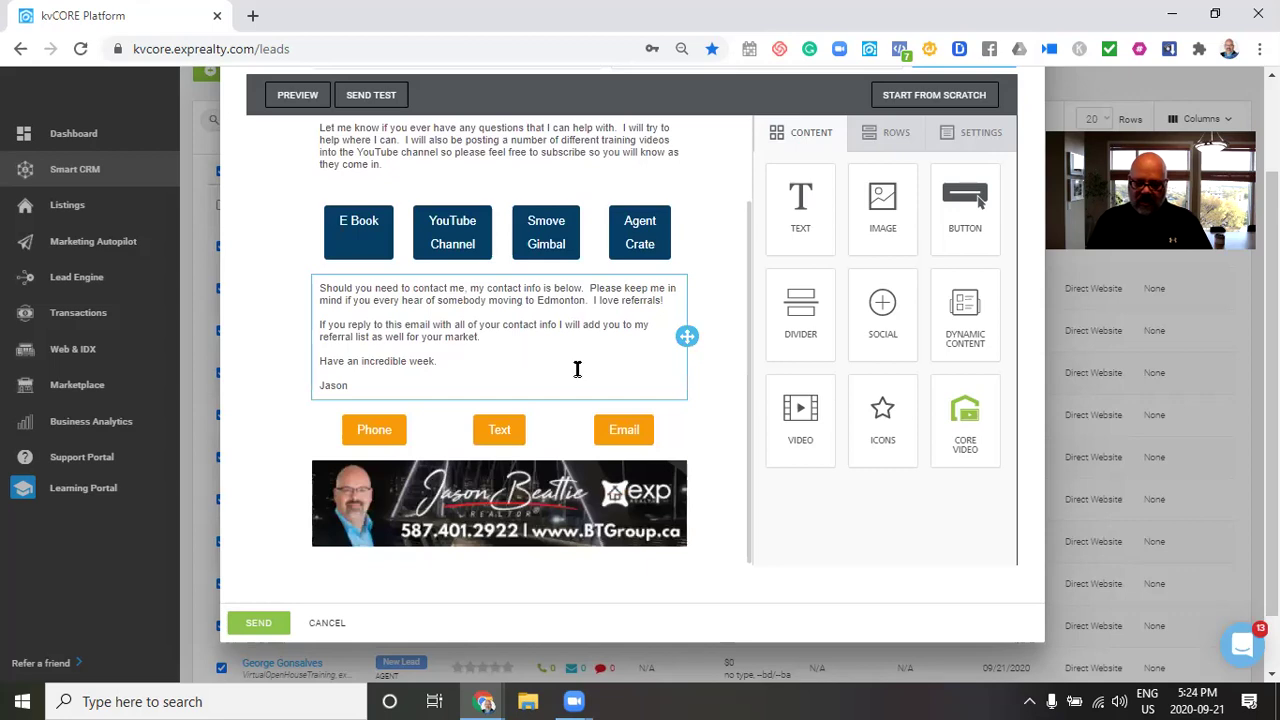
pyautogui.scroll(1, 745, 195)
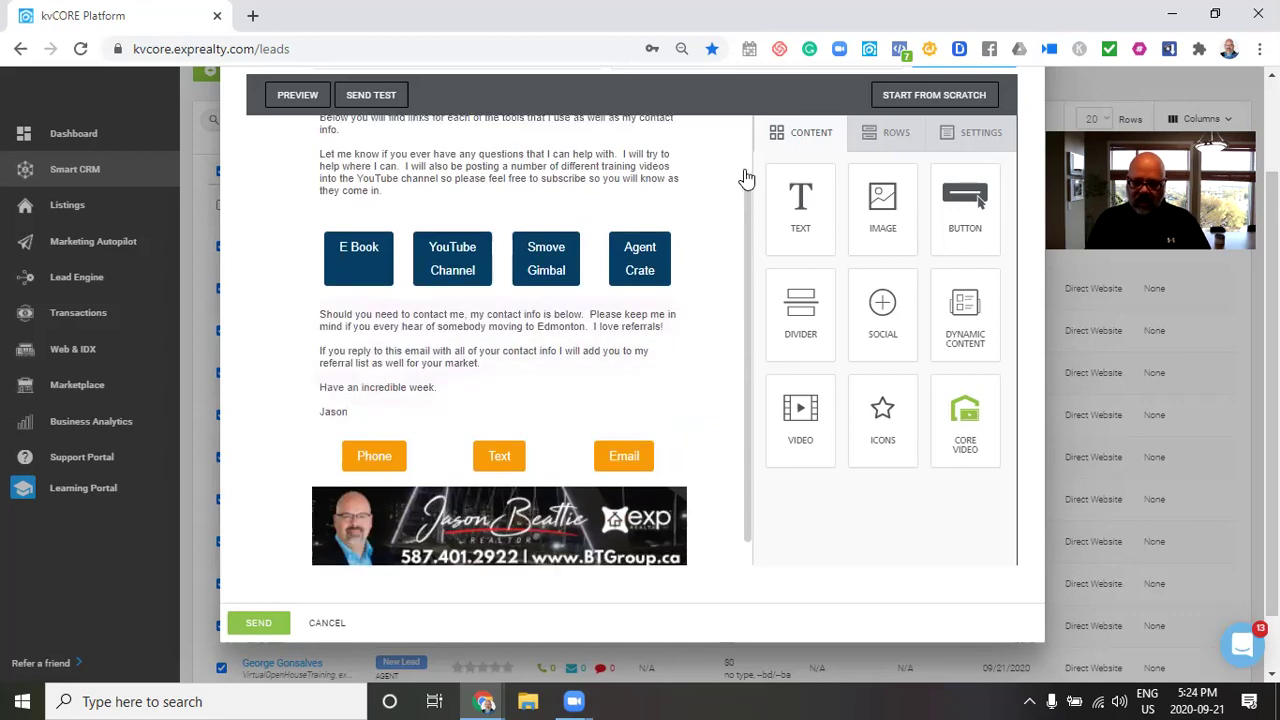
pyautogui.scroll(1, 630, 198)
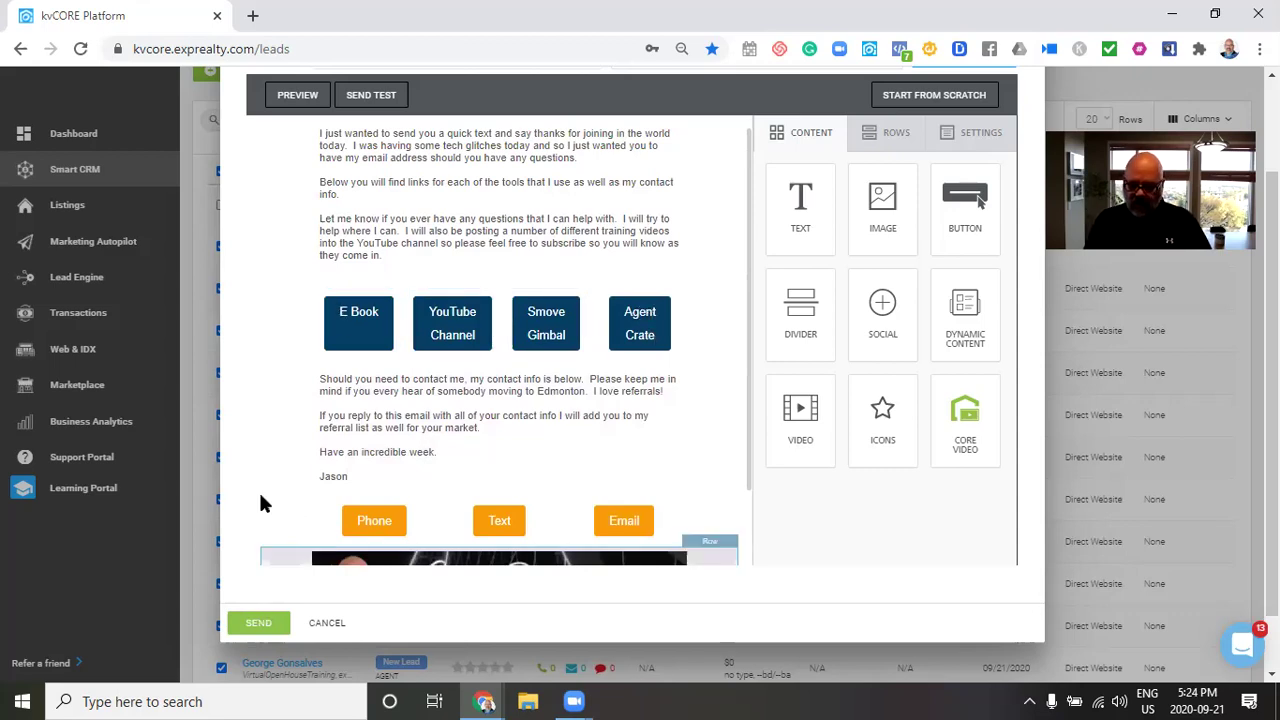
pyautogui.scroll(2, 980, 200)
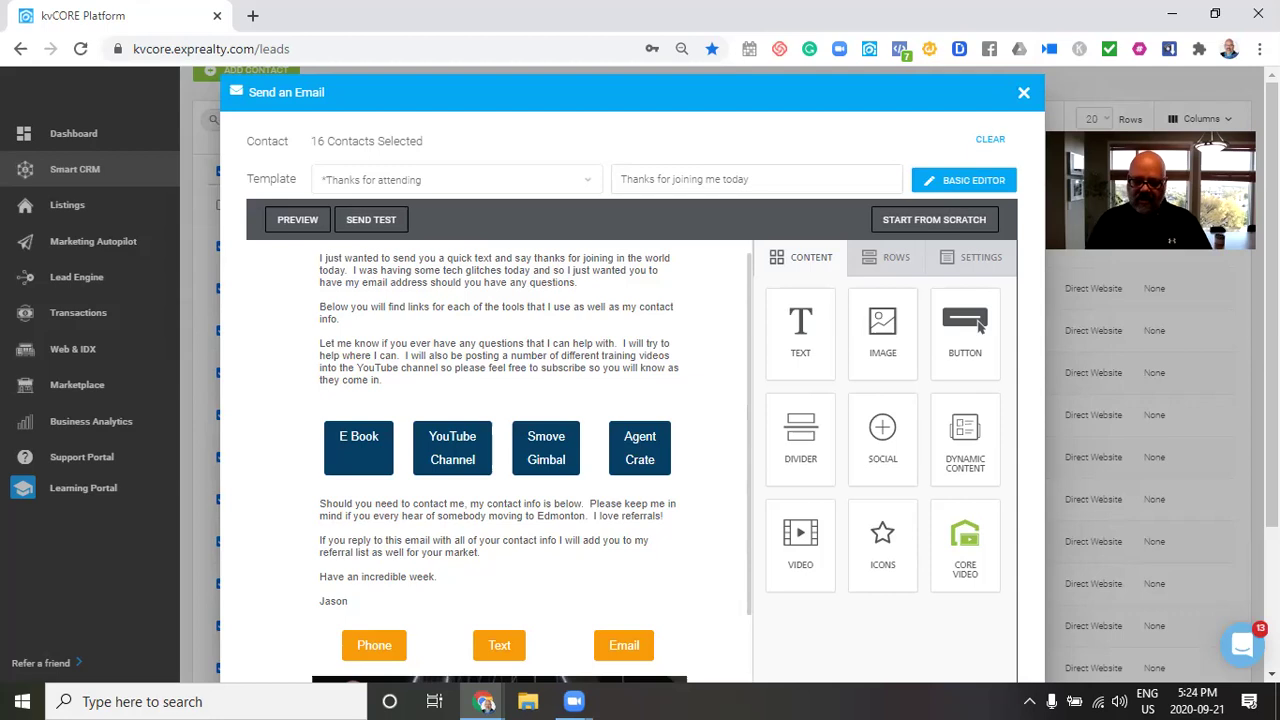
# Send the thank-you email to the selected contacts
pyautogui.scroll(-2, 640, 400)
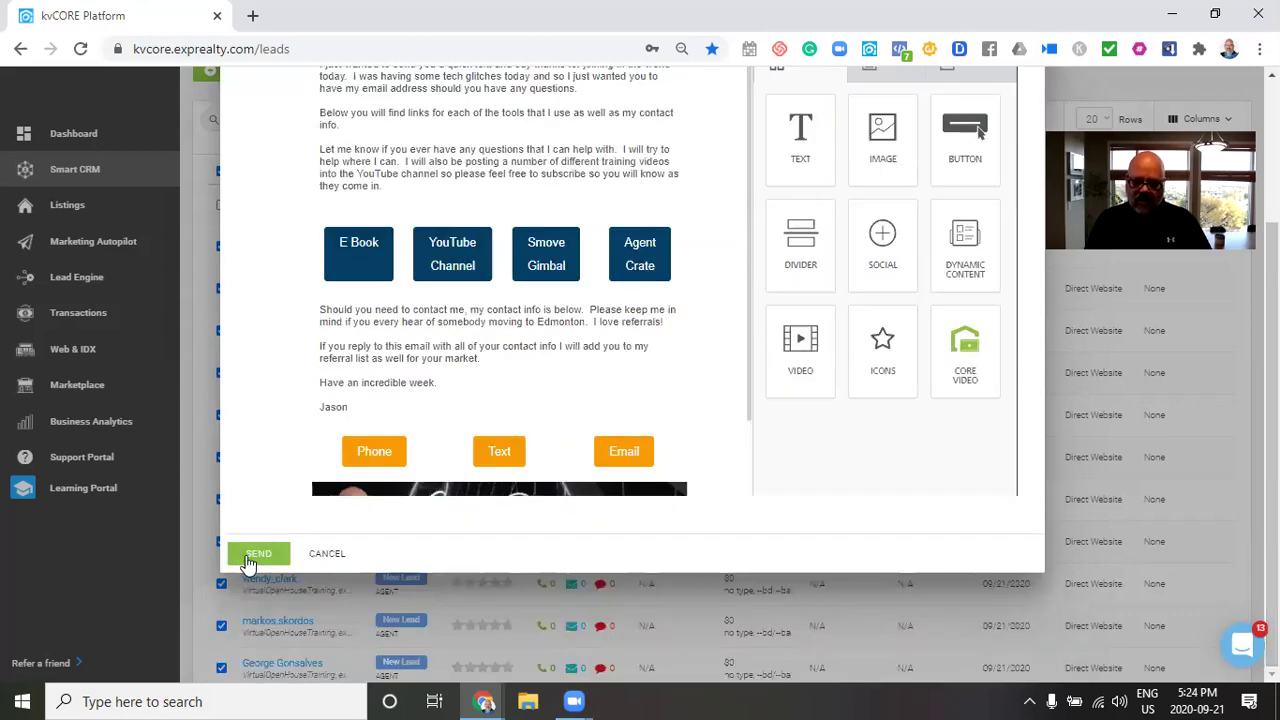
pyautogui.click(247, 560)
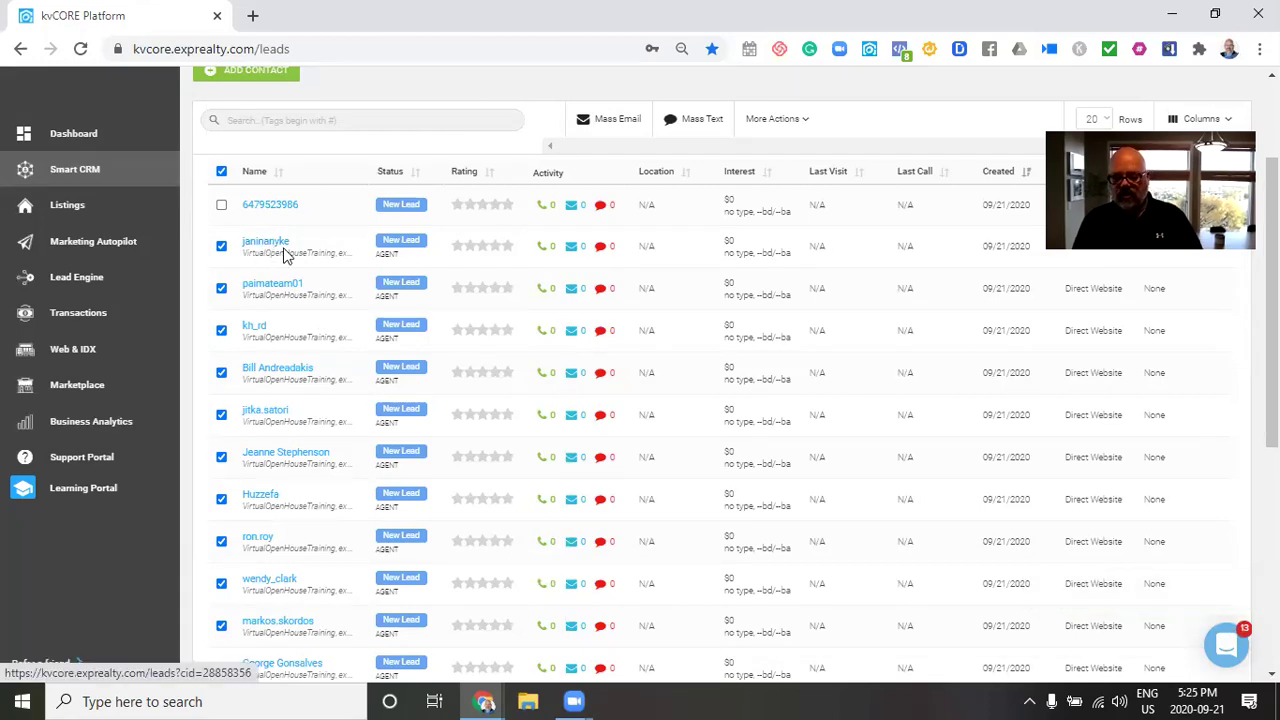
# Open the record of the first selected contact to view its activity timeline
pyautogui.click(286, 250)
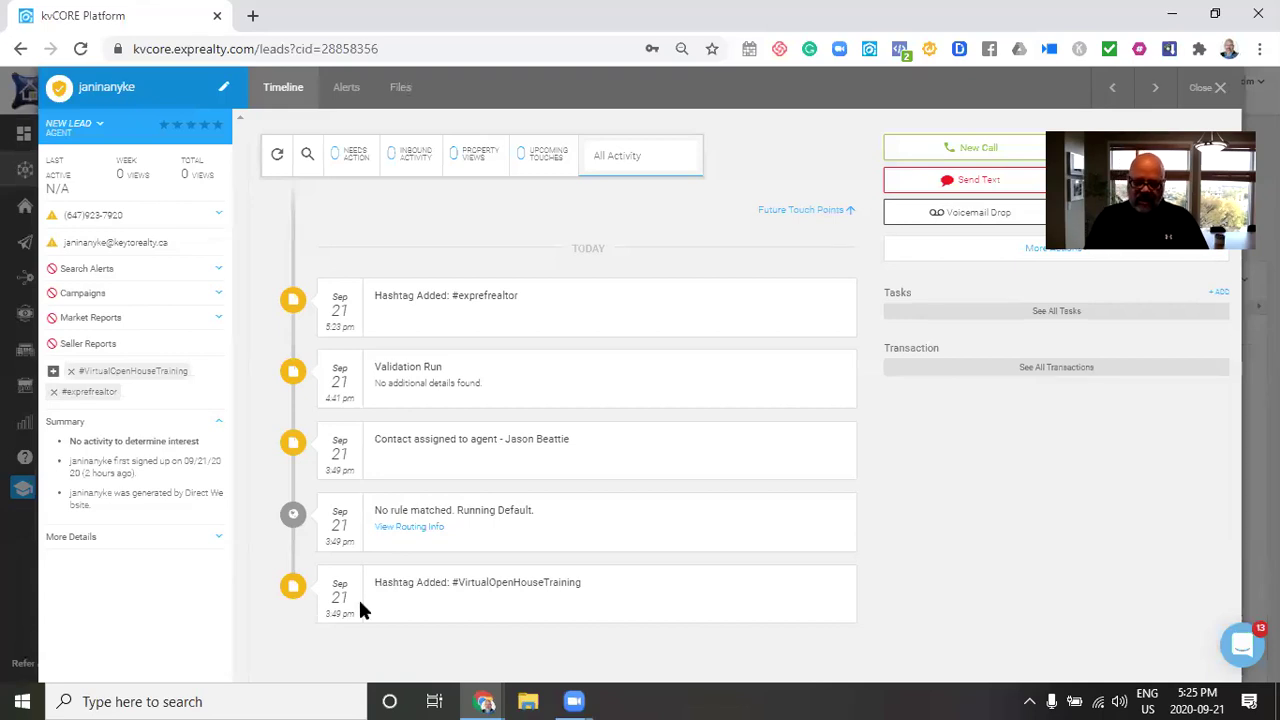